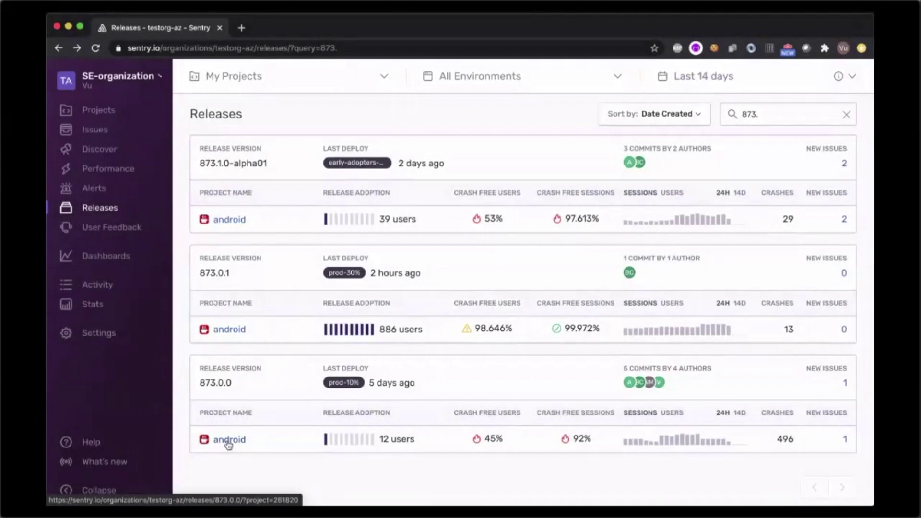
# - Open the android project's 873.0.0 release in the new Releases view and zoom its chart to August 12–18, 2020
pyautogui.click(228, 441)
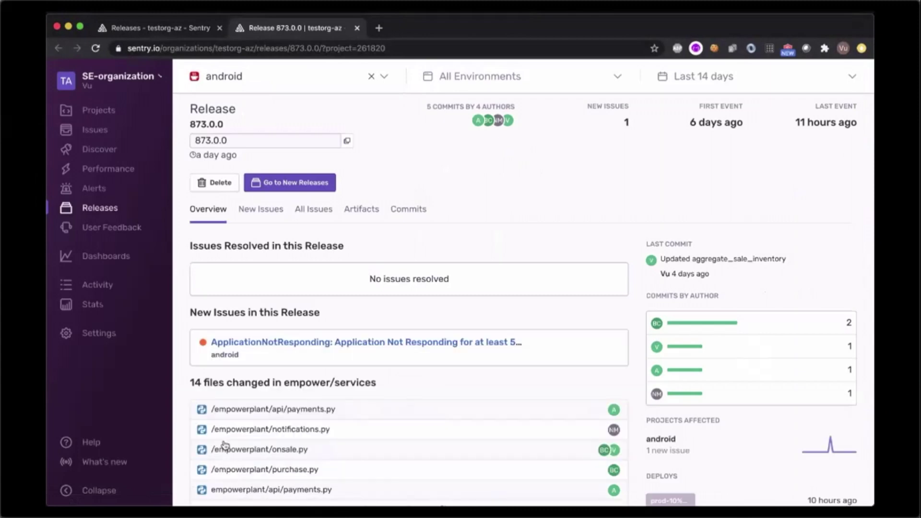
pyautogui.click(305, 187)
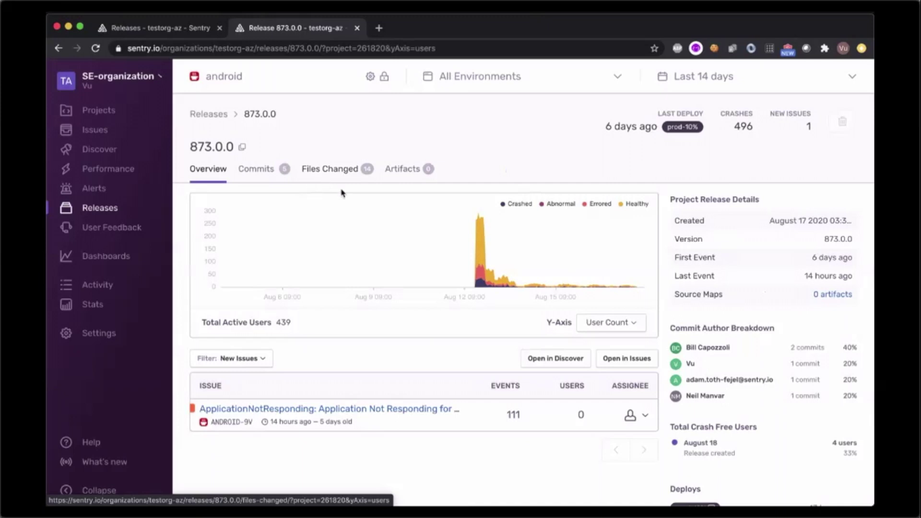
pyautogui.moveTo(474, 241); pyautogui.dragTo(635, 245)
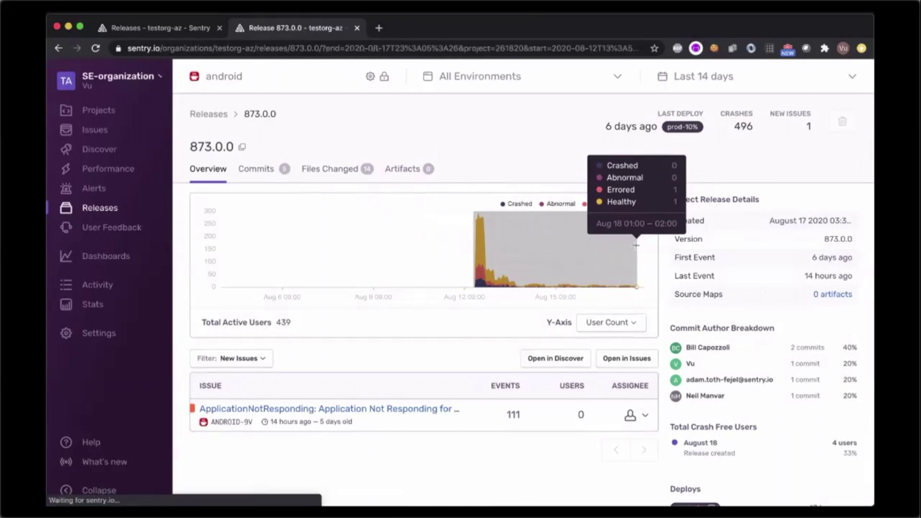
# - Switch the release chart's Y-axis to Session Count and finally to Crash Free Rate
pyautogui.click(617, 322)
pyautogui.click(617, 344)
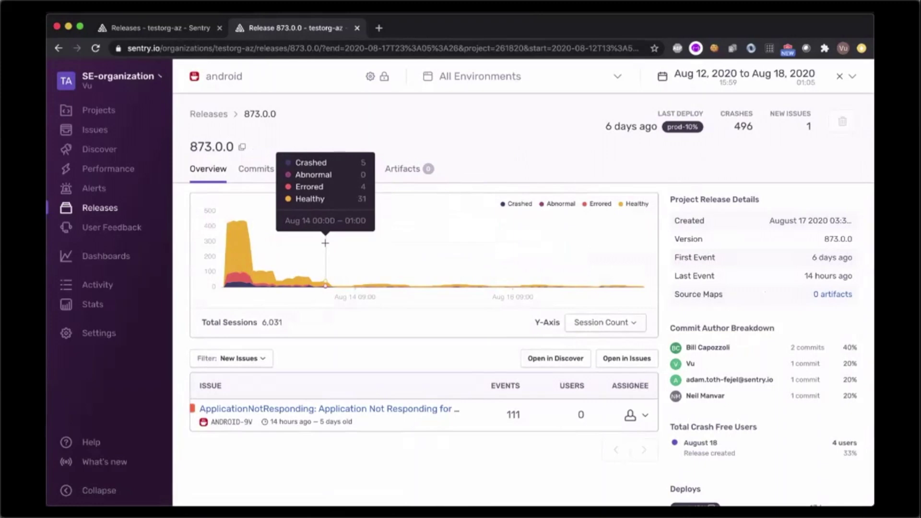
pyautogui.click(576, 324)
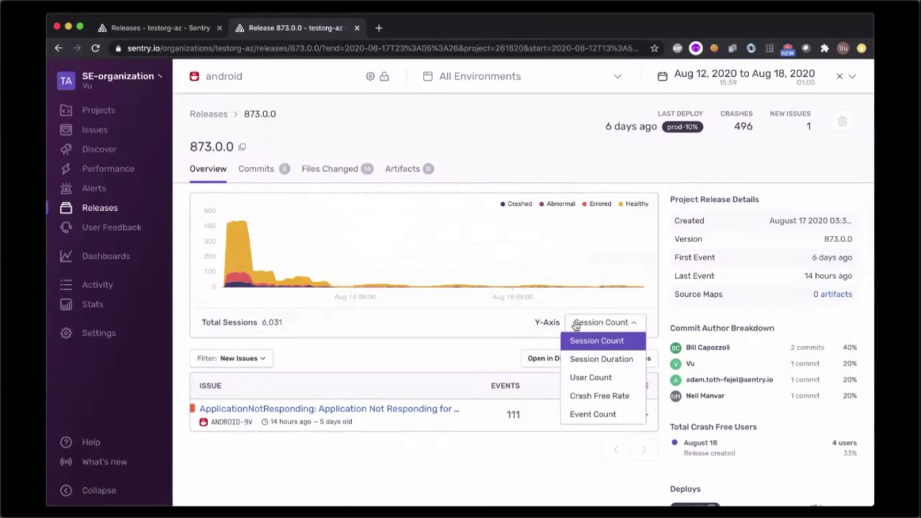
pyautogui.click(584, 396)
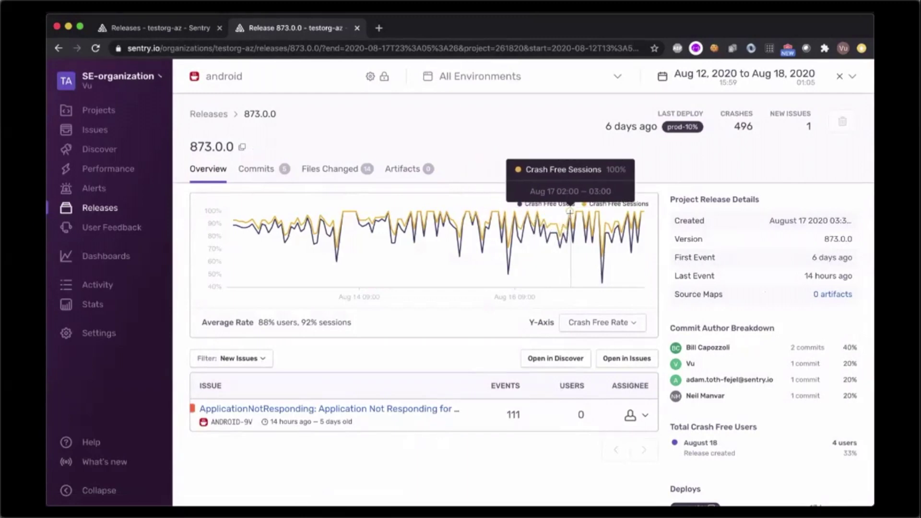
# - Compare the release's crash count with the event count of the ApplicationNotResponding issue
pyautogui.doubleClick(482, 413)
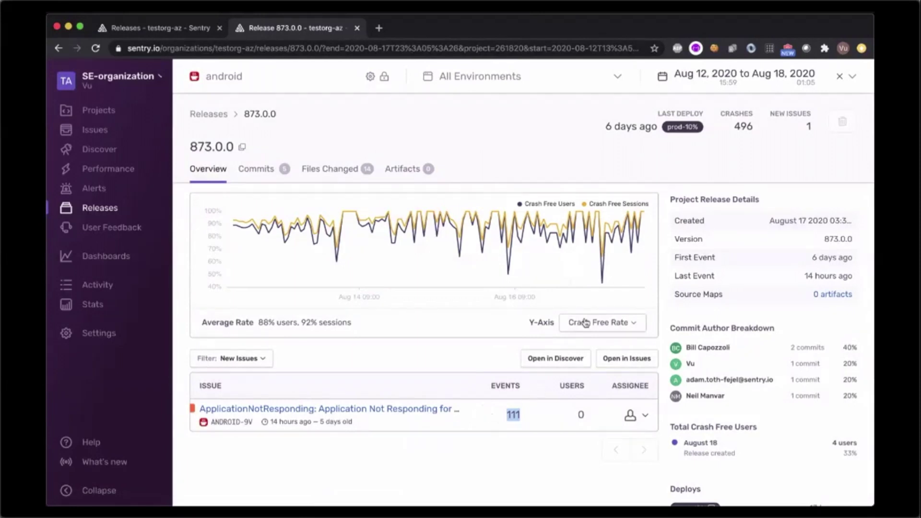
pyautogui.doubleClick(749, 125)
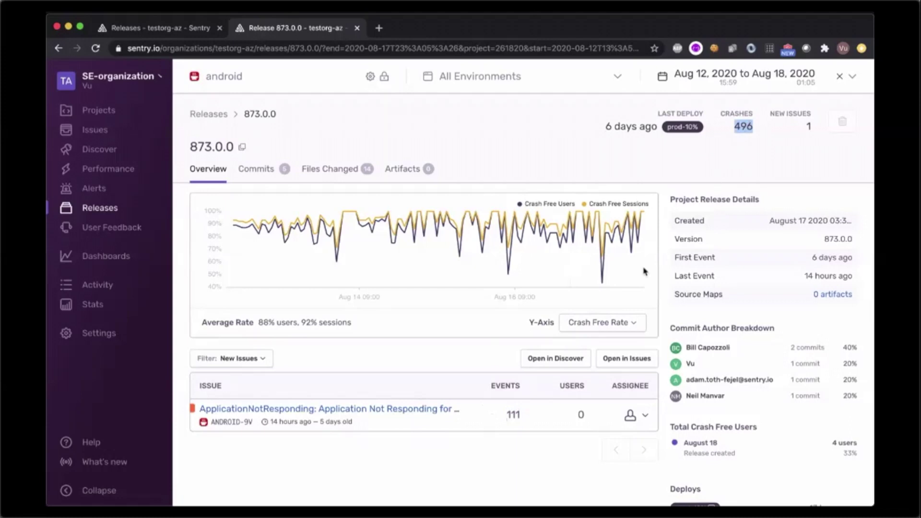
pyautogui.doubleClick(513, 414)
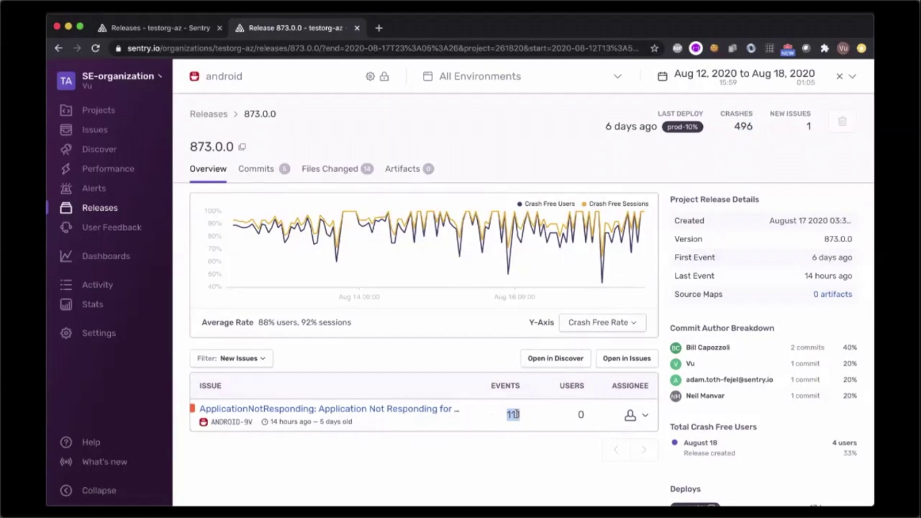
# - Open the ApplicationNotResponding issue and examine its event's tags, message and device details
pyautogui.click(405, 414)
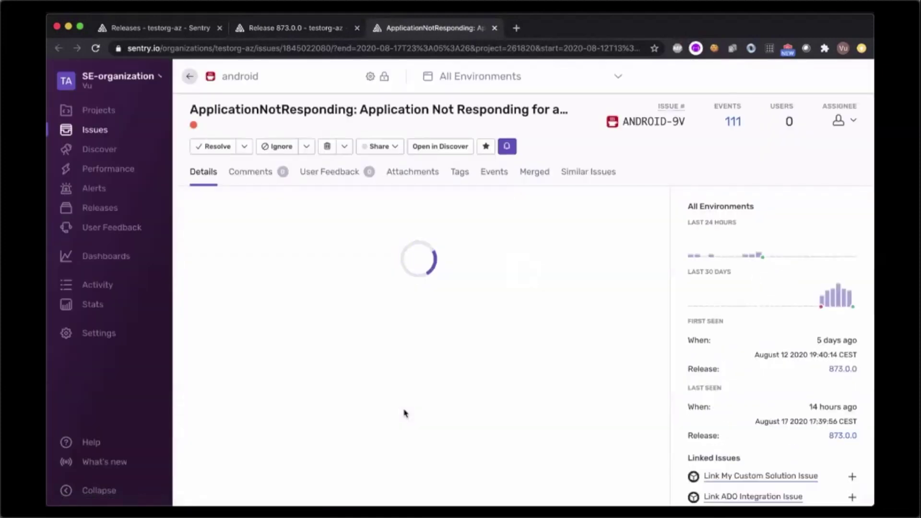
pyautogui.scroll(-5, 405, 413)
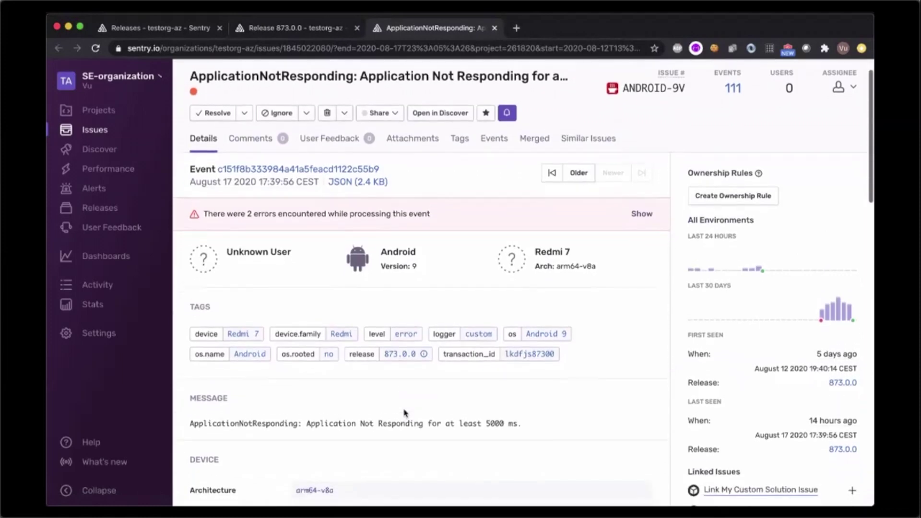
pyautogui.scroll(-6, 405, 414)
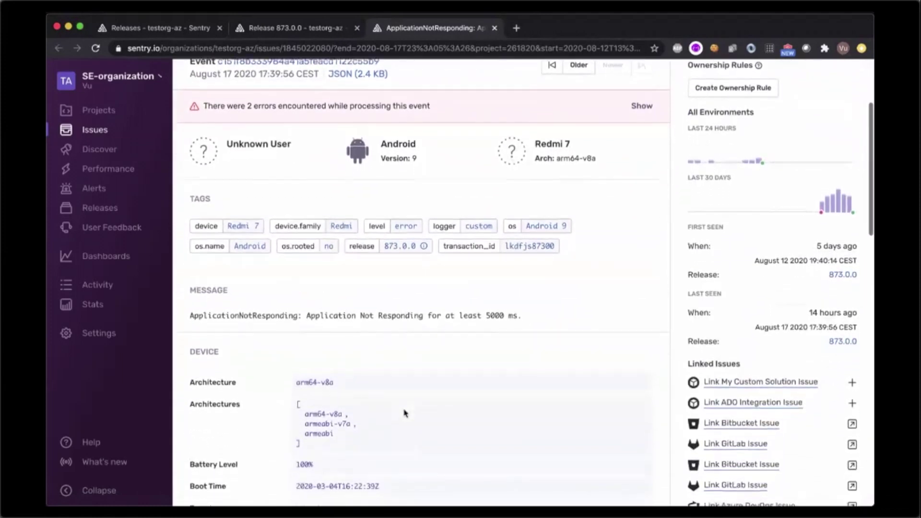
pyautogui.scroll(-4, 405, 413)
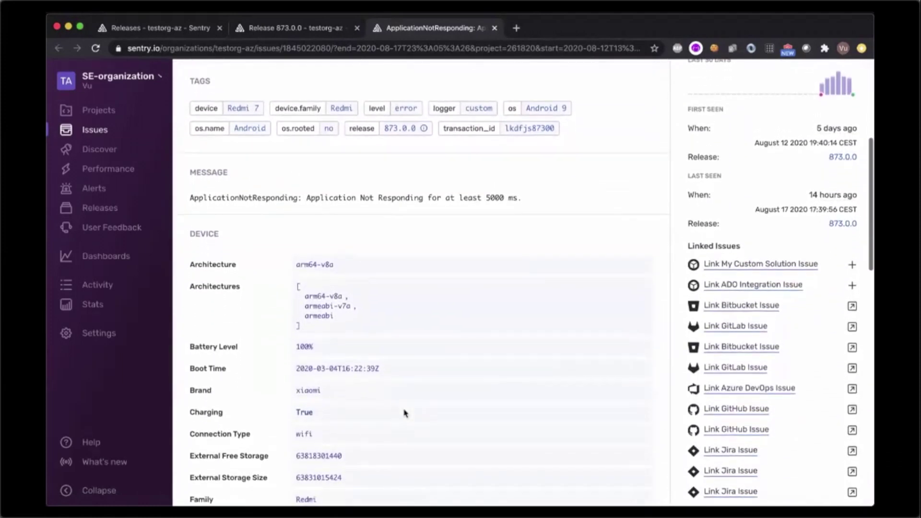
pyautogui.scroll(-6, 405, 413)
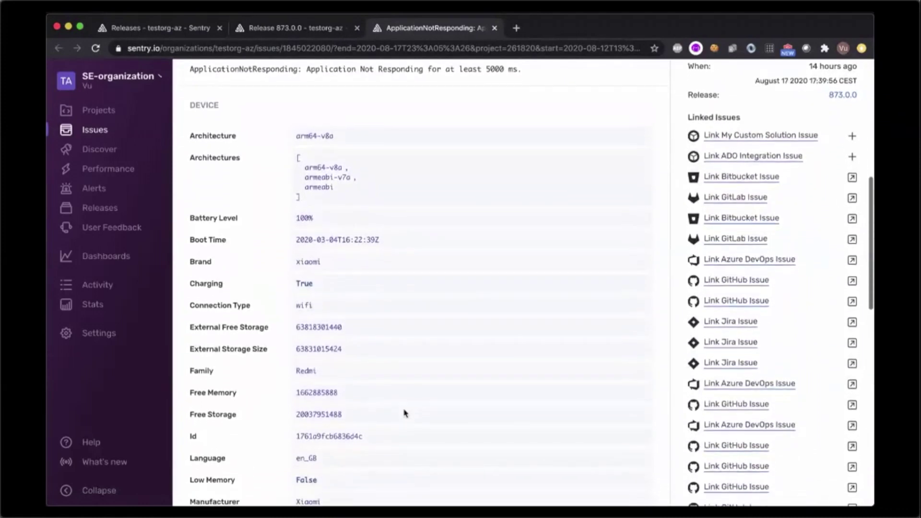
pyautogui.scroll(-3, 405, 414)
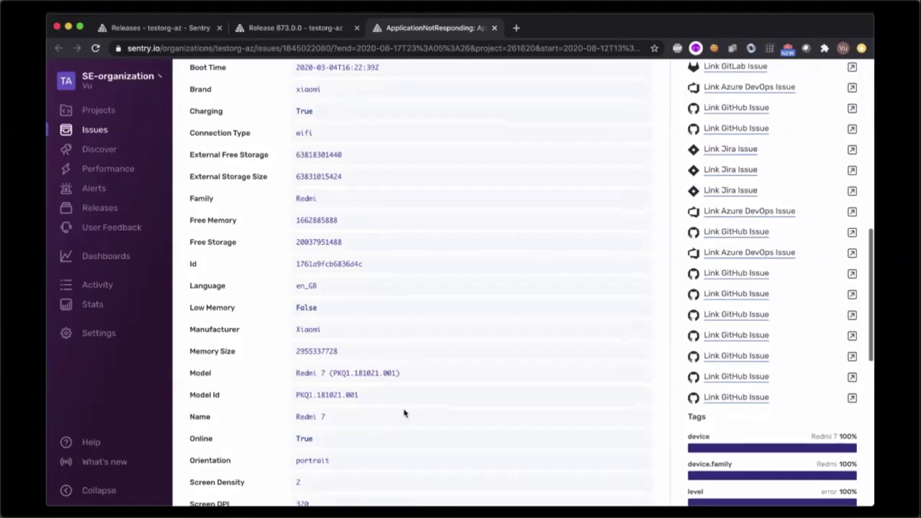
pyautogui.scroll(10, 405, 413)
pyautogui.scroll(14, 405, 413)
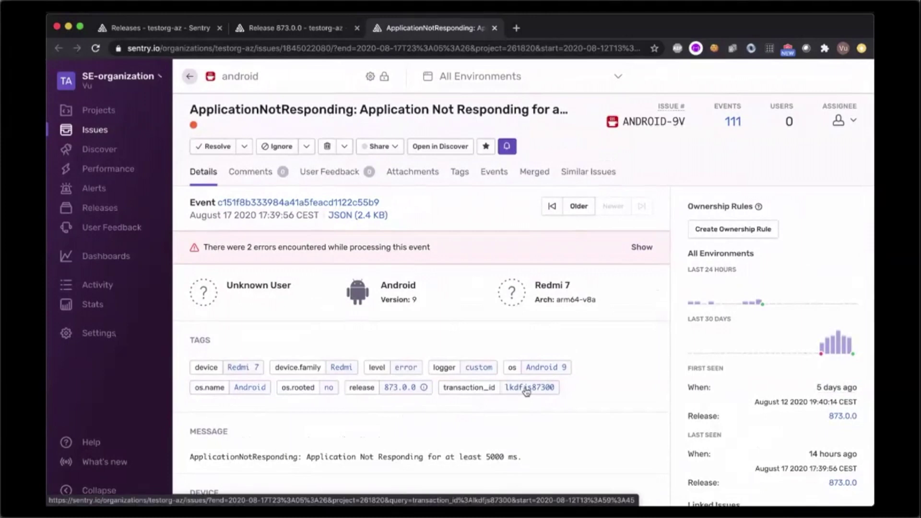
# - Filter issues by the event's transaction_id tag lkdfjs87300 and open the SSLError issue in send_shipment_job
pyautogui.click(527, 392)
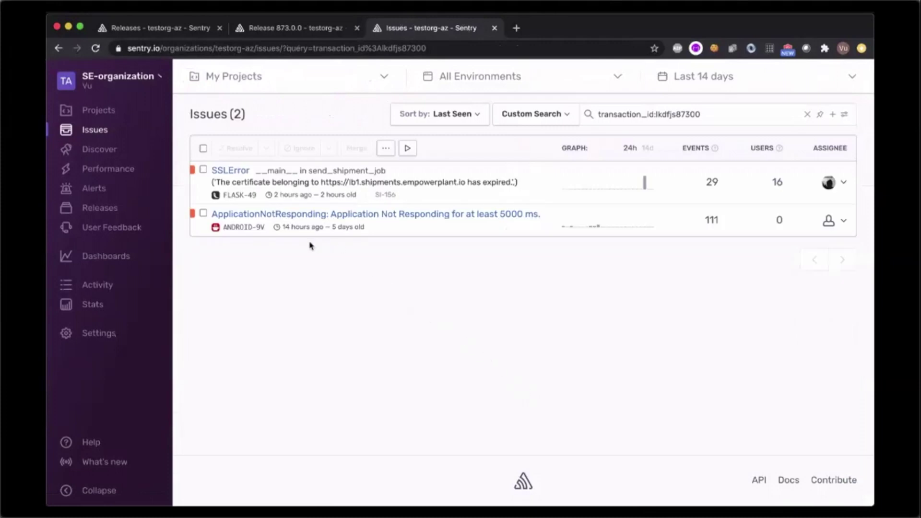
pyautogui.click(236, 171)
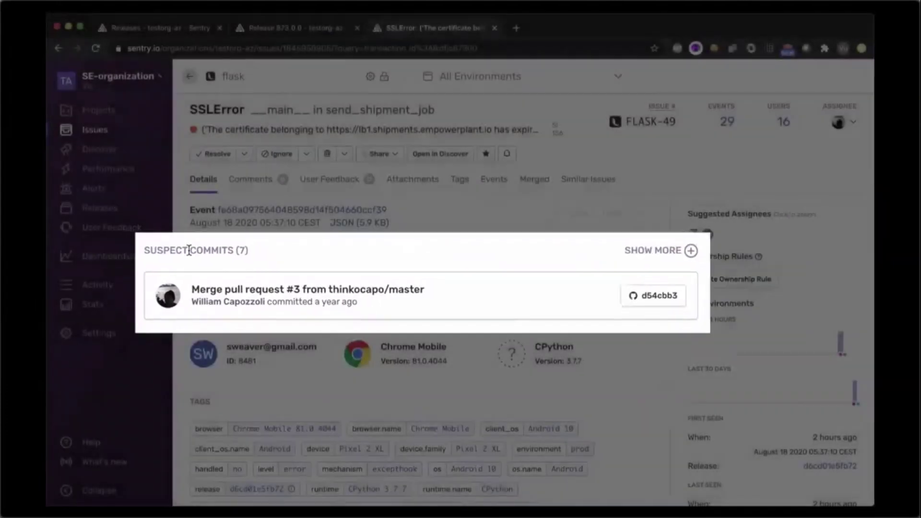
# - Review the SSLError issue's suspect commits, assignee and exception details, and open its linked Jira issue SI-156
pyautogui.tripleClick(227, 255)
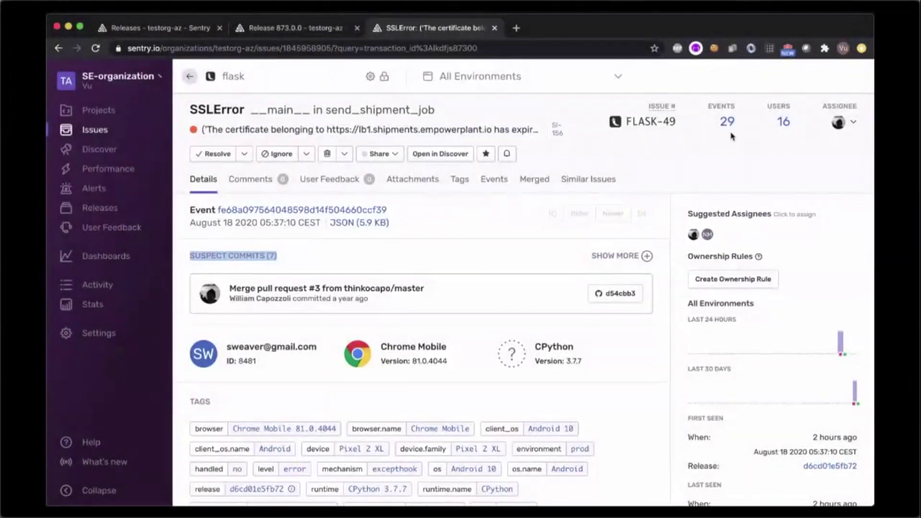
pyautogui.moveTo(841, 124)
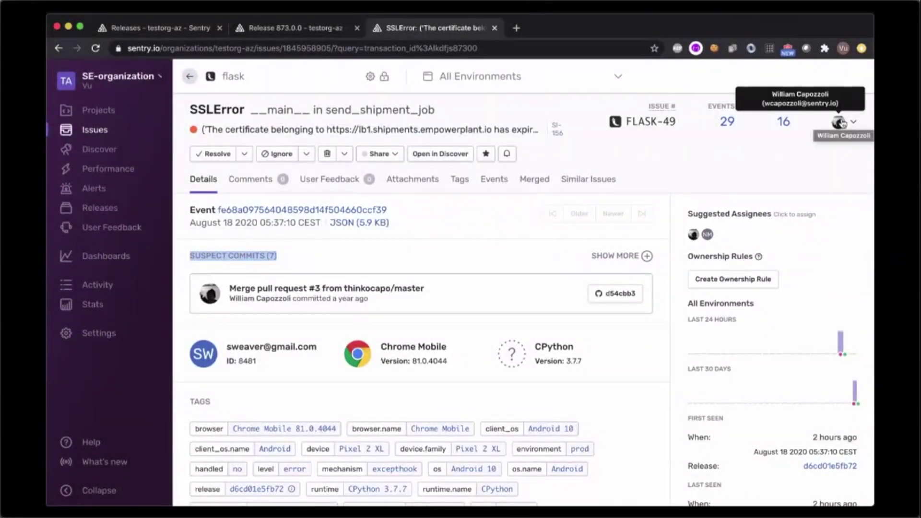
pyautogui.scroll(-3, 787, 283)
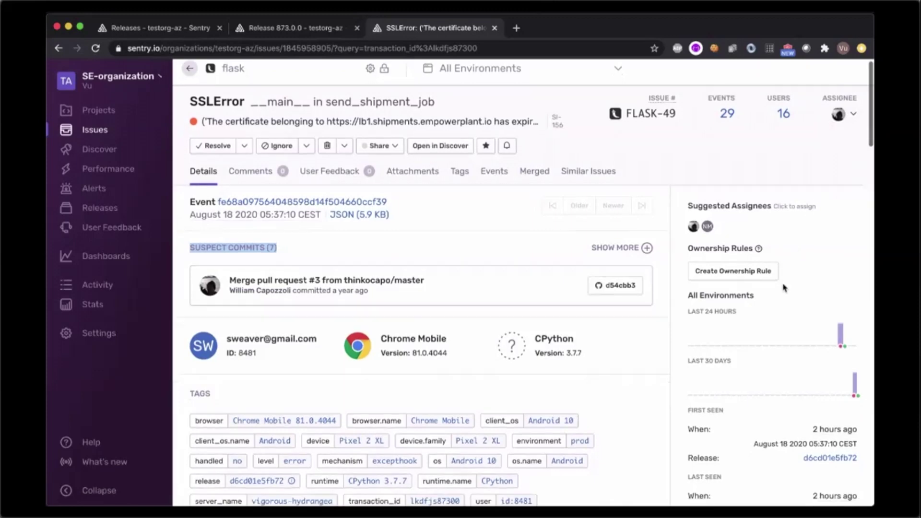
pyautogui.scroll(-4, 785, 288)
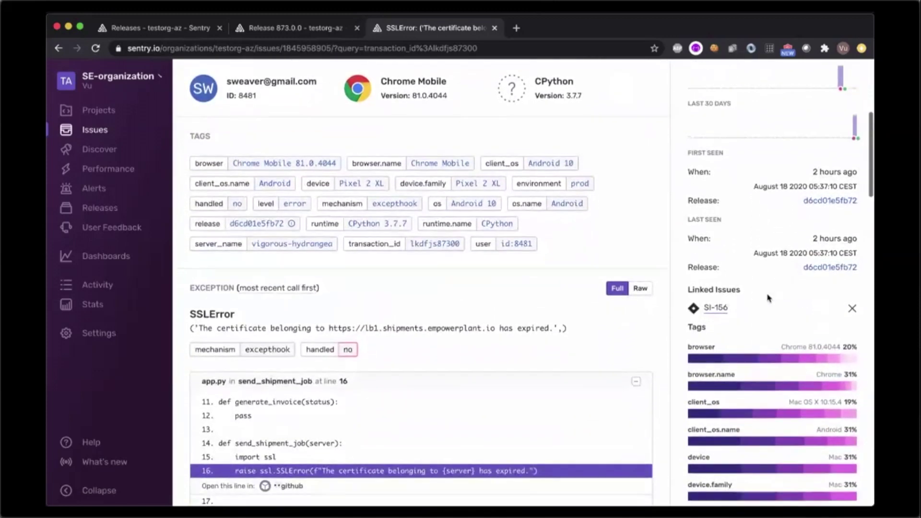
pyautogui.moveTo(720, 312)
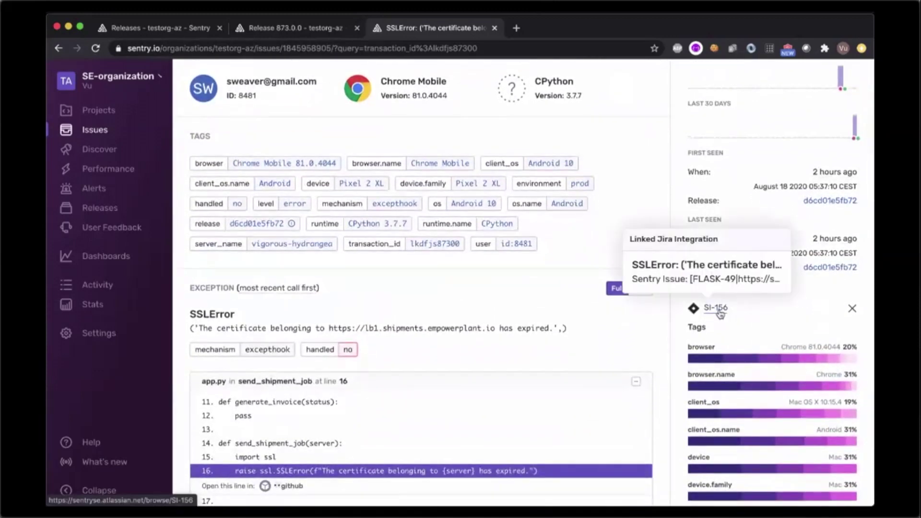
pyautogui.click(718, 310)
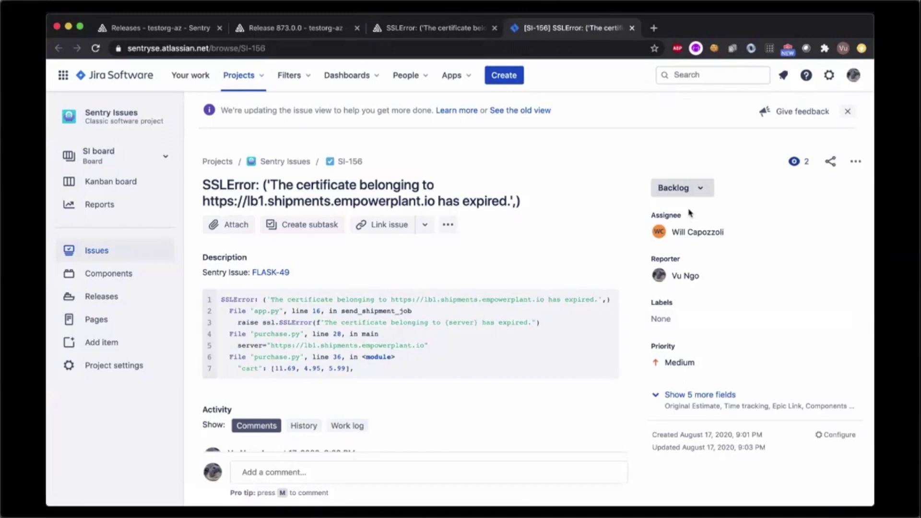
# - Check the available status and priority options of SI-156 without changing them, and read the comment about the android app crashes
pyautogui.click(689, 190)
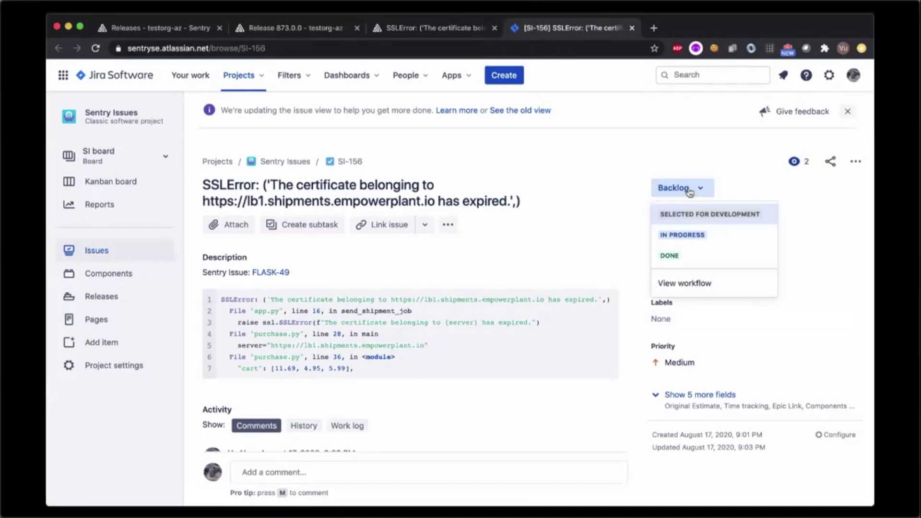
pyautogui.click(689, 190)
pyautogui.click(682, 366)
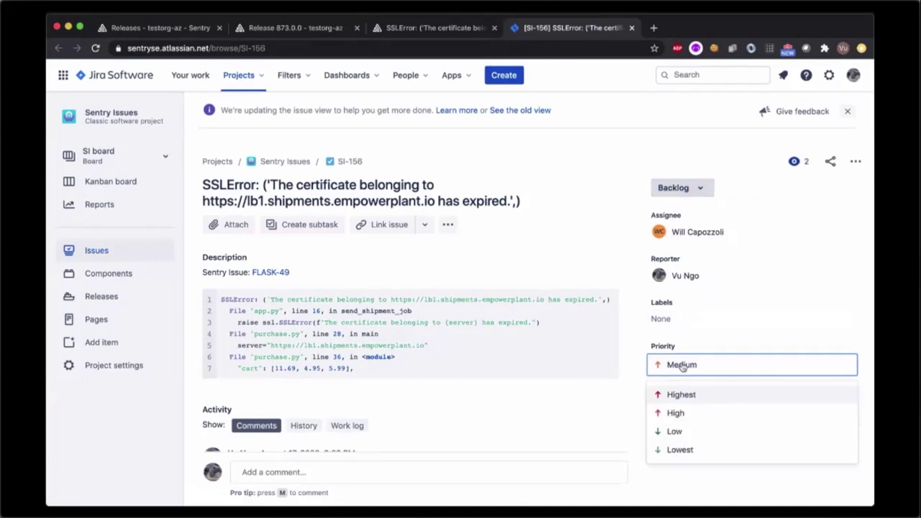
pyautogui.click(693, 335)
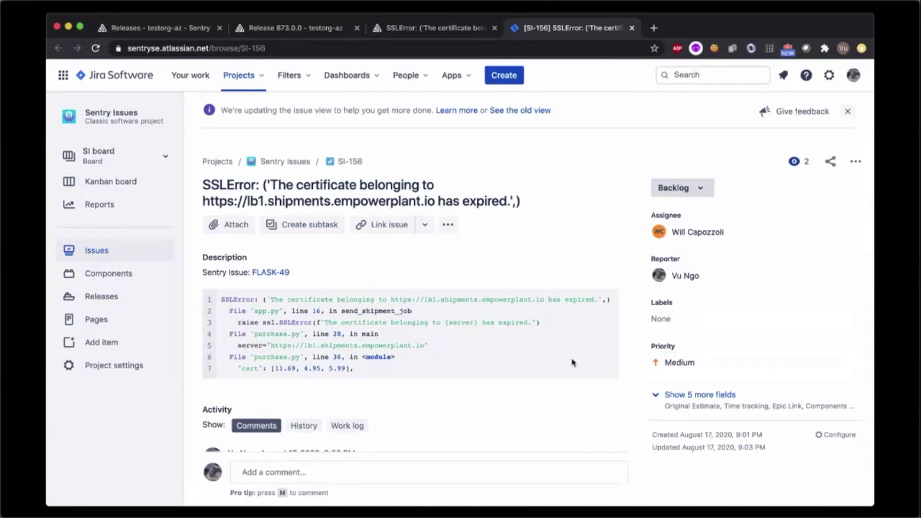
pyautogui.scroll(-3, 555, 361)
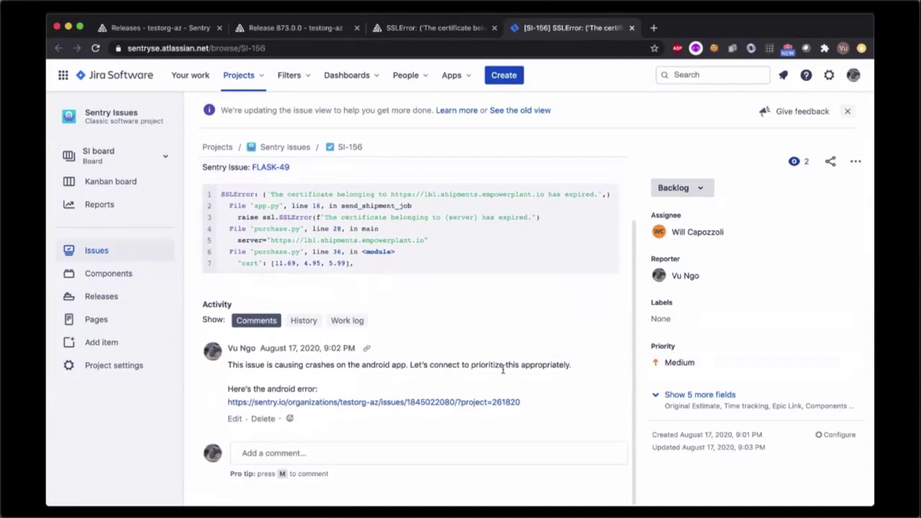
pyautogui.tripleClick(461, 366)
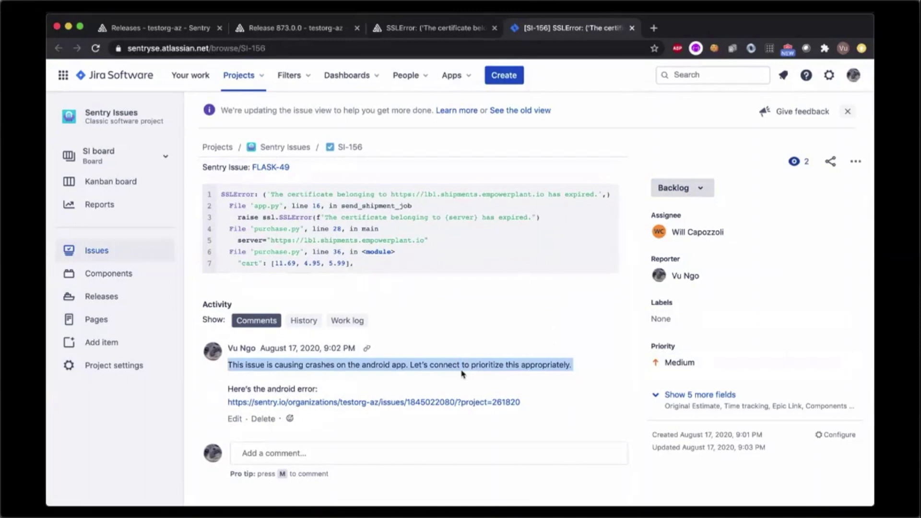
# - Return to the releases list, open the android project's 873.0.1 release and review its deploys
pyautogui.press('super+1')
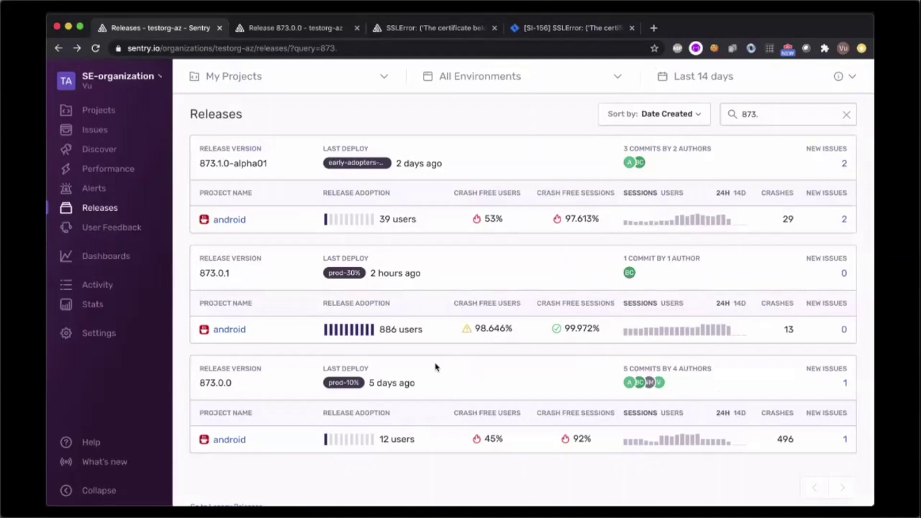
pyautogui.click(232, 331)
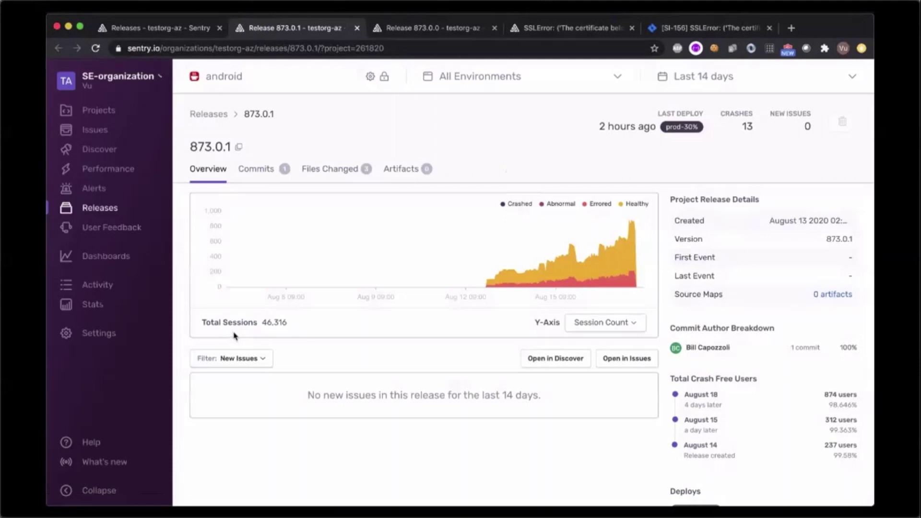
pyautogui.scroll(-3, 236, 335)
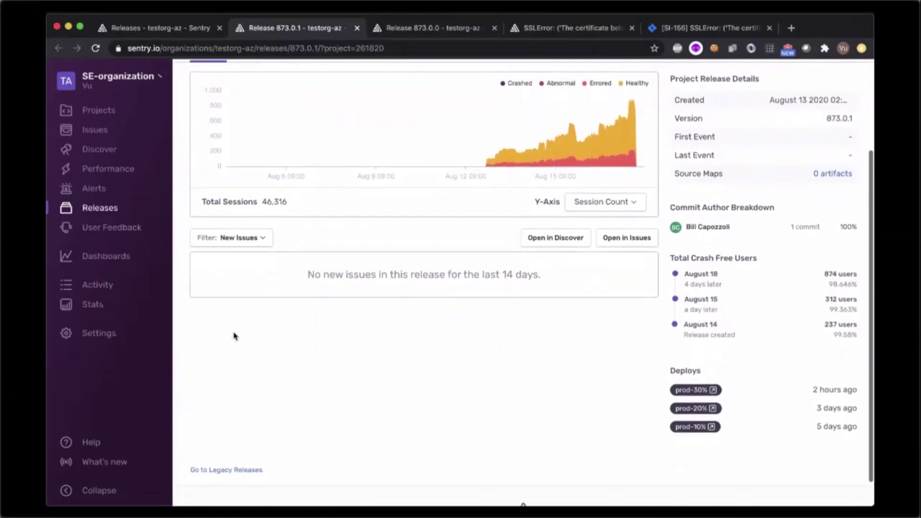
pyautogui.scroll(-1, 235, 335)
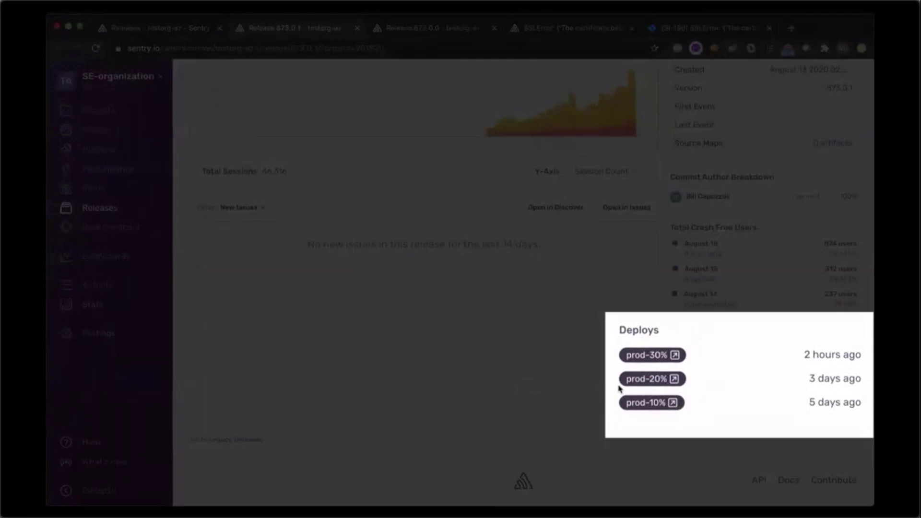
pyautogui.scroll(1, 618, 388)
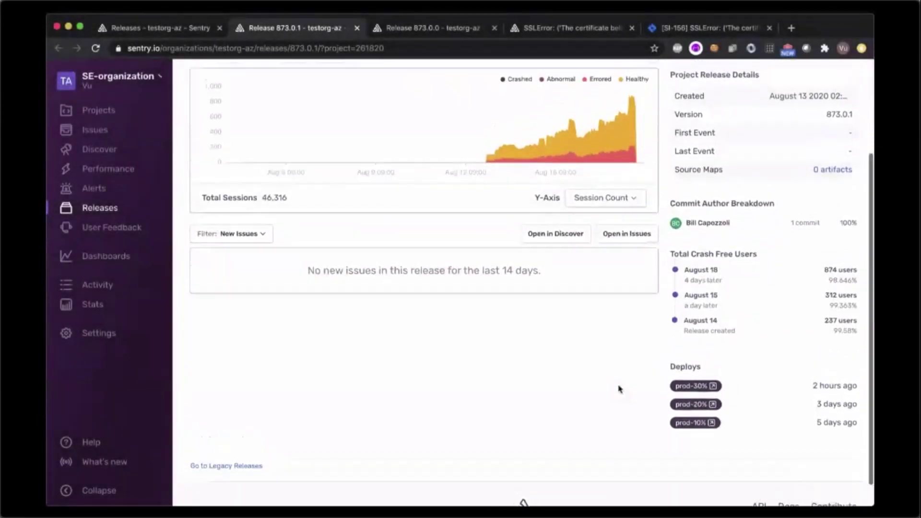
# - Zoom the 873.0.1 release's session chart into the period starting August 13, where its sessions begin
pyautogui.scroll(5, 619, 388)
pyautogui.moveTo(486, 268)
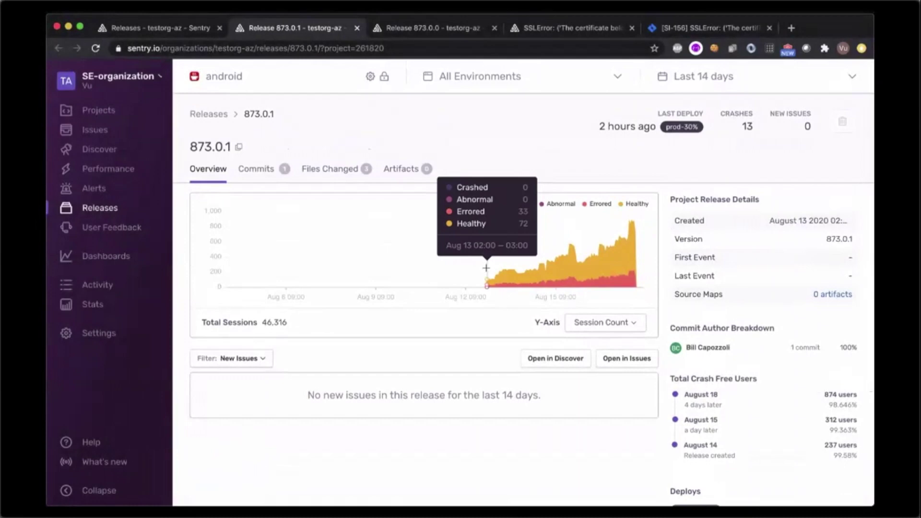
pyautogui.moveTo(485, 267); pyautogui.dragTo(636, 225)
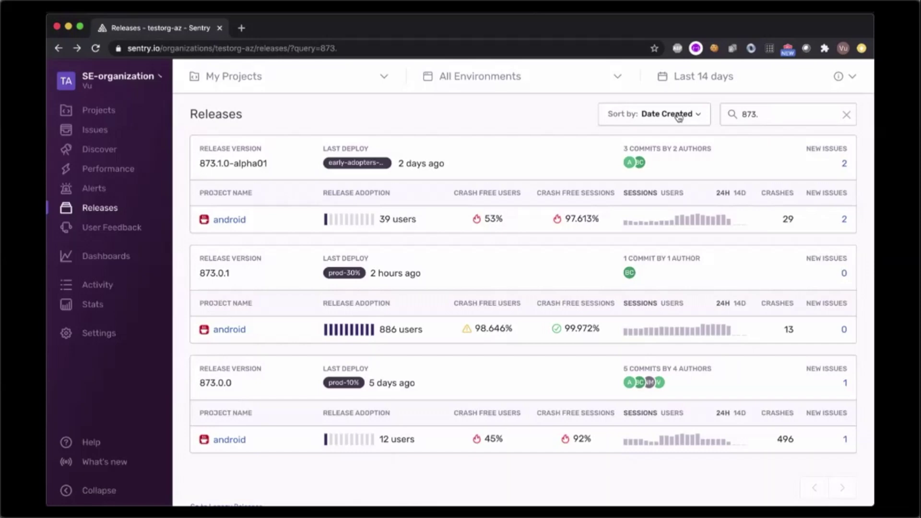
# - Switch to Android Studio to view the Sentry session-tracking entry in AndroidManifest.xml, and return to the releases list in the browser
pyautogui.press('super+Tab')
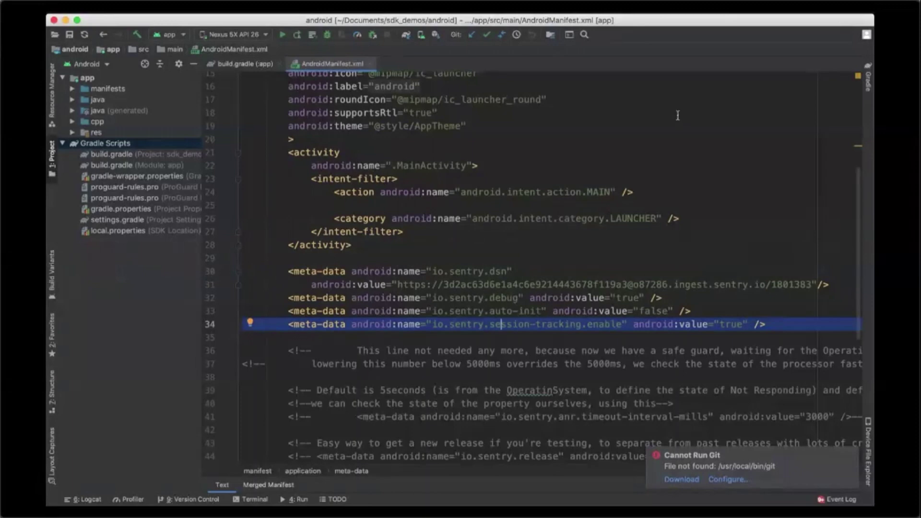
pyautogui.press('super+Tab')
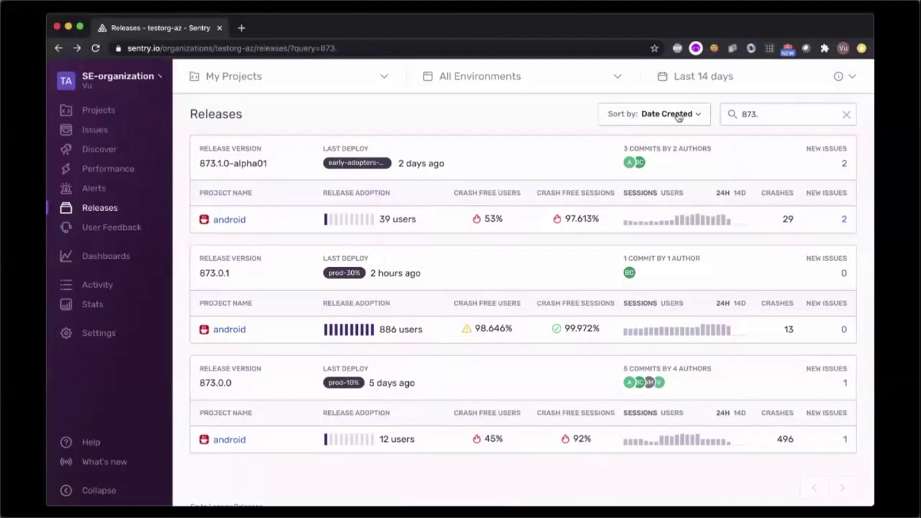